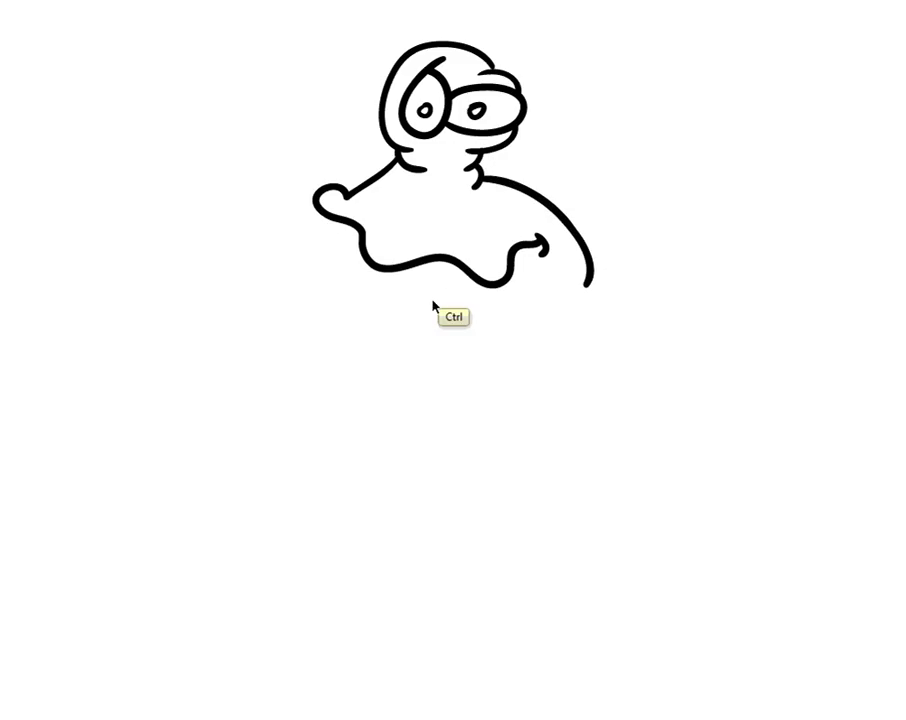
key("ctrl+z")
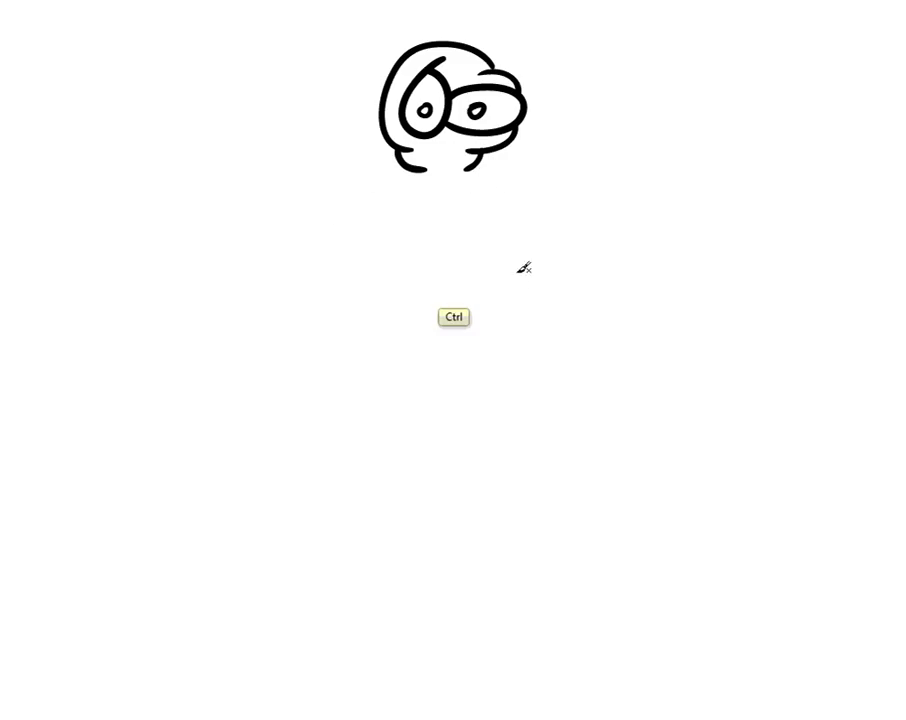